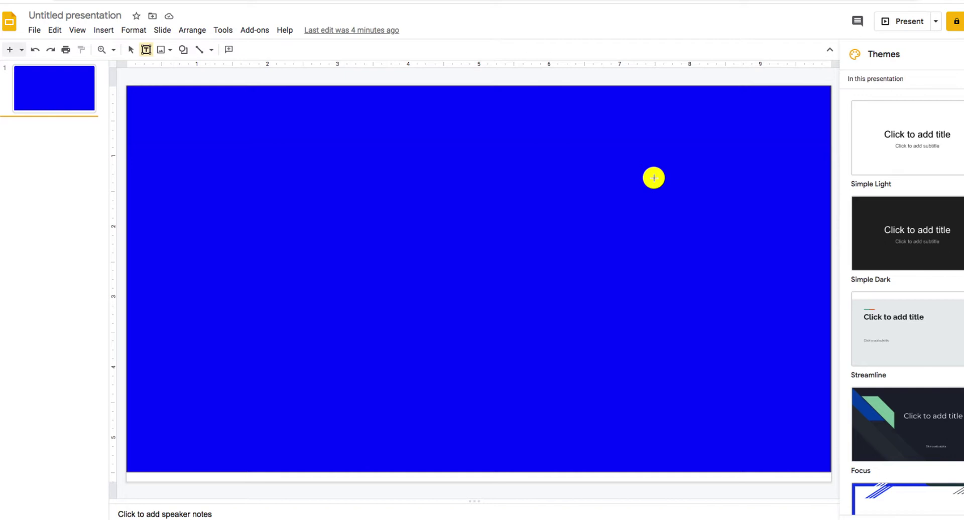
Try moving the blue rectangle that covers the slide, shifting it off-centre and back over the slide
drag(636, 182, 512, 239)
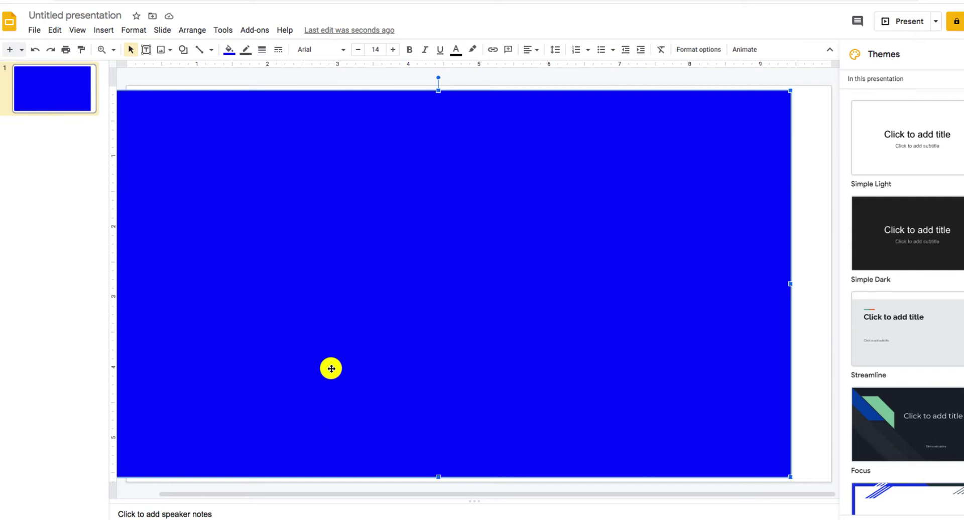
drag(447, 282, 488, 279)
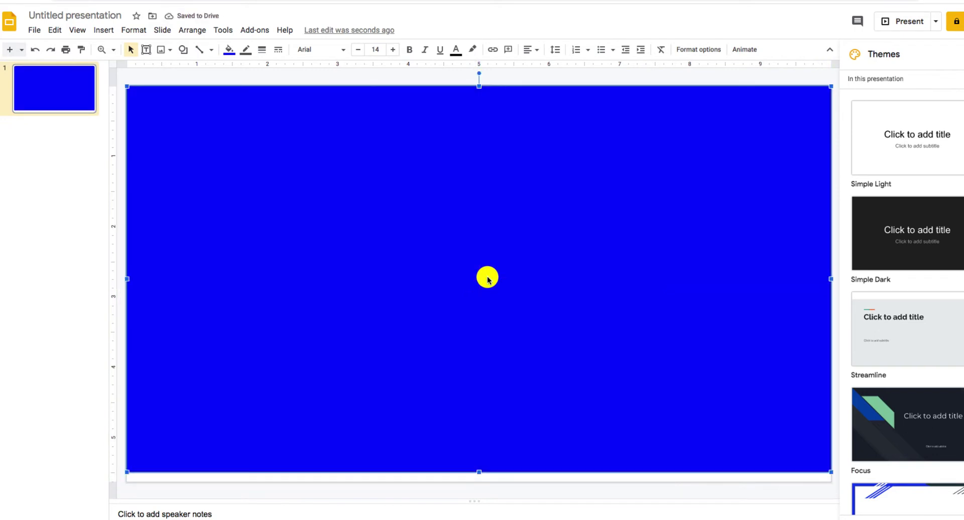
key(ctrl+z)
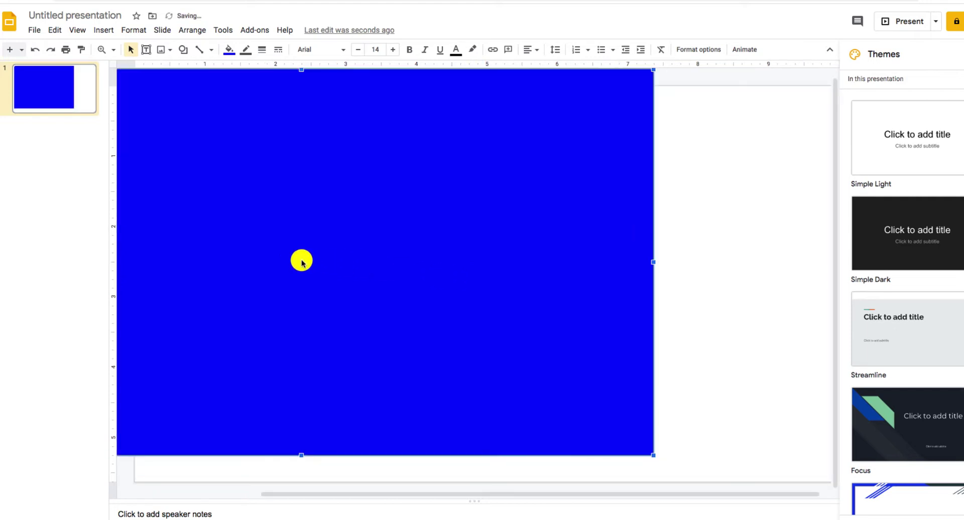
drag(301, 261, 485, 279)
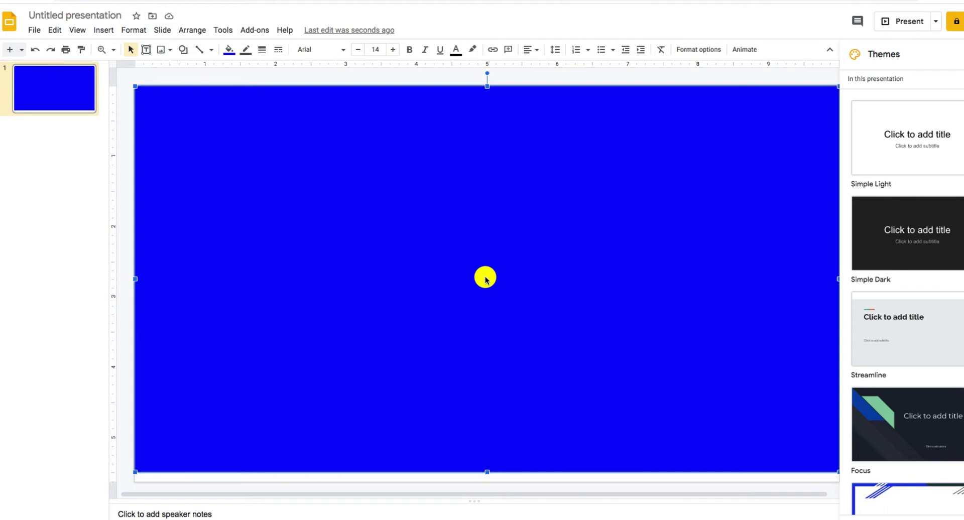
drag(482, 276, 424, 268)
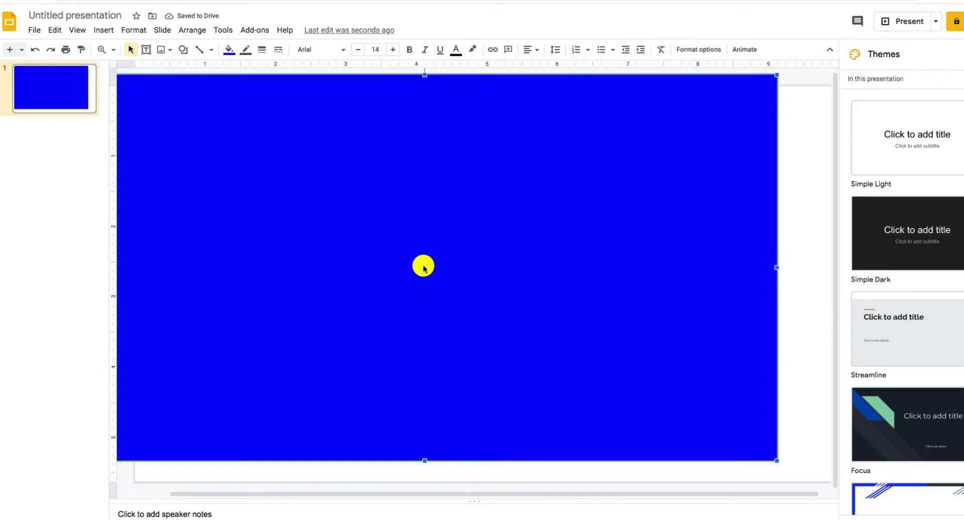
drag(423, 267, 476, 275)
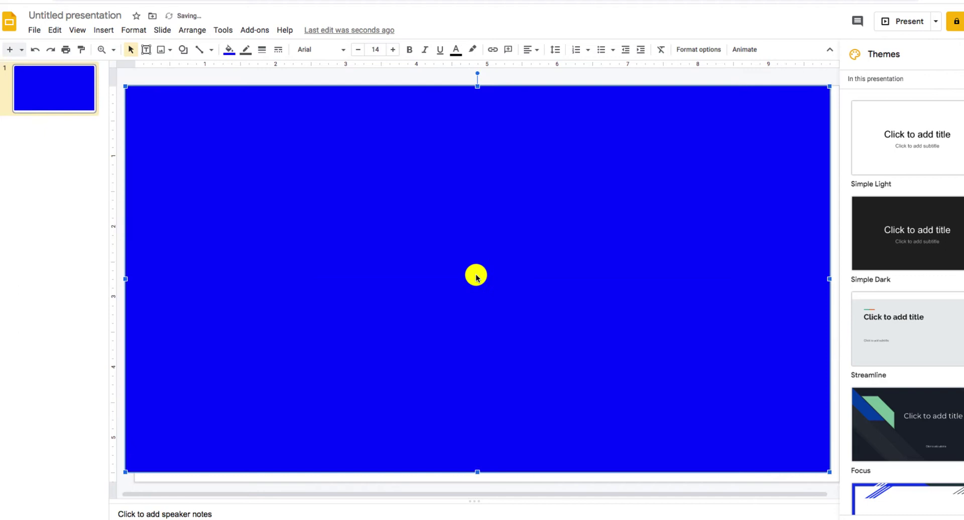
Delete the blue rectangle covering the slide and set the slide's background to solid blue
key(Delete)
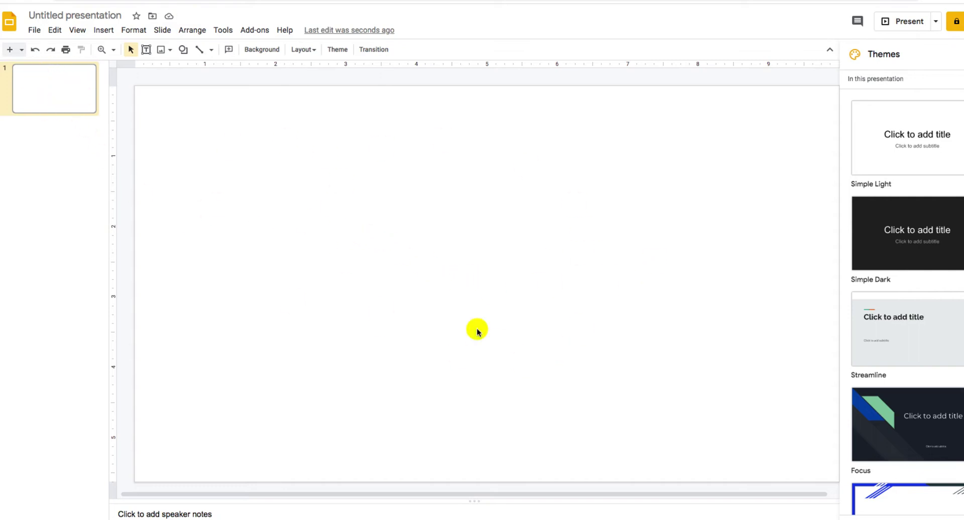
click(256, 49)
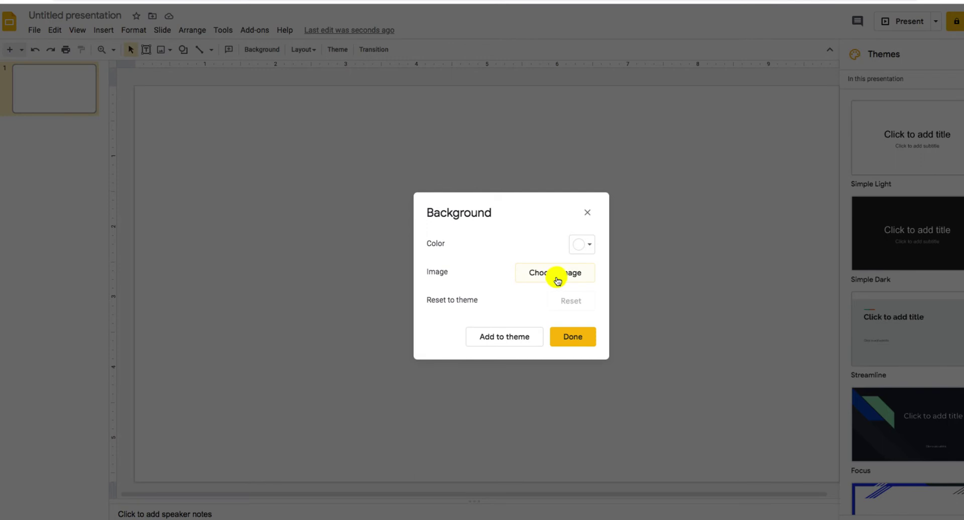
click(587, 247)
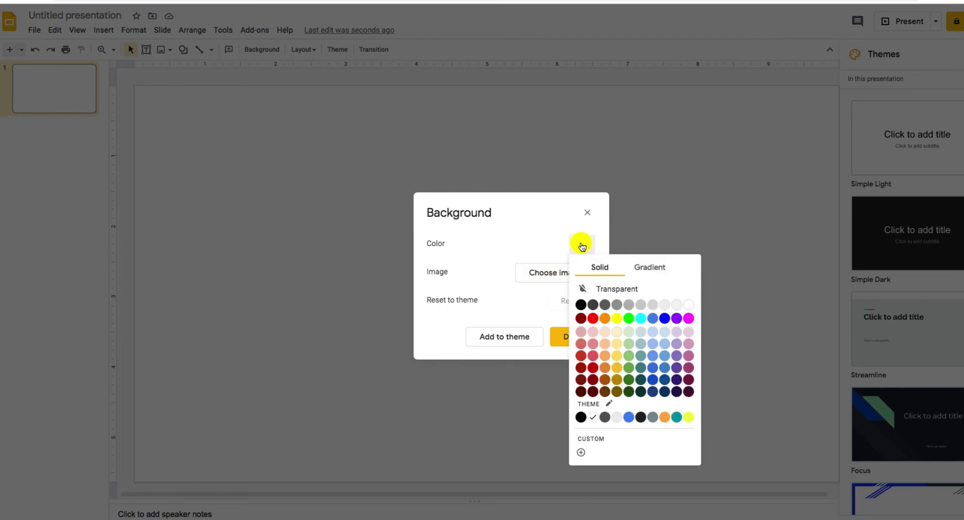
click(665, 318)
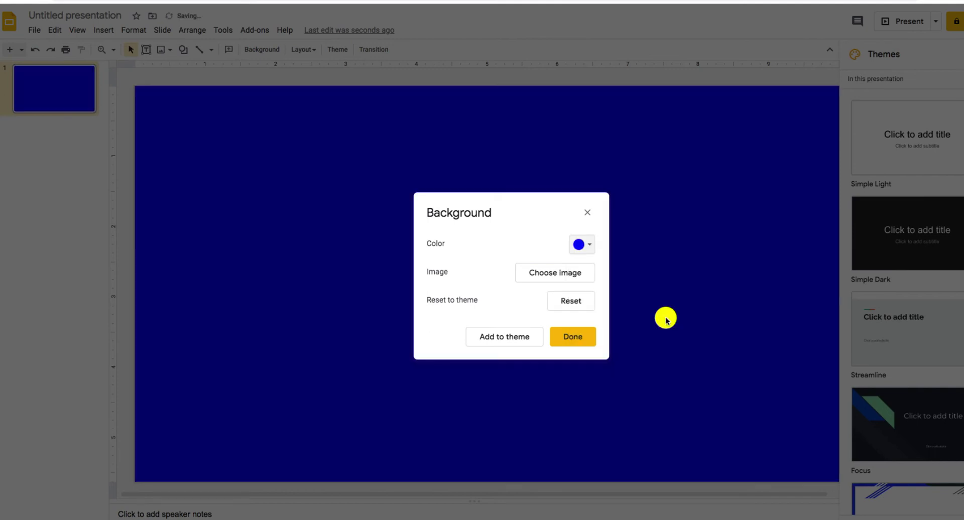
click(572, 337)
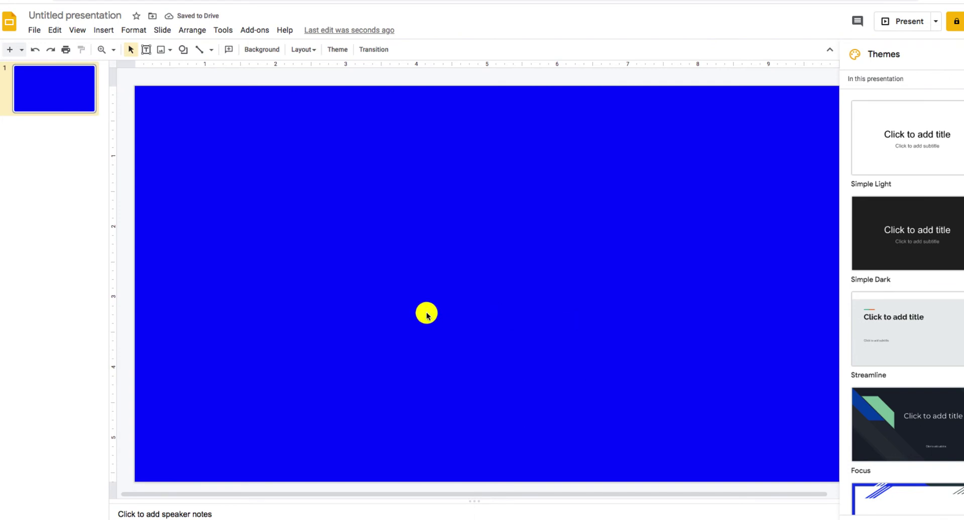
Try to move the slide's blue background from several spots on the canvas
drag(624, 306, 370, 361)
drag(543, 202, 318, 236)
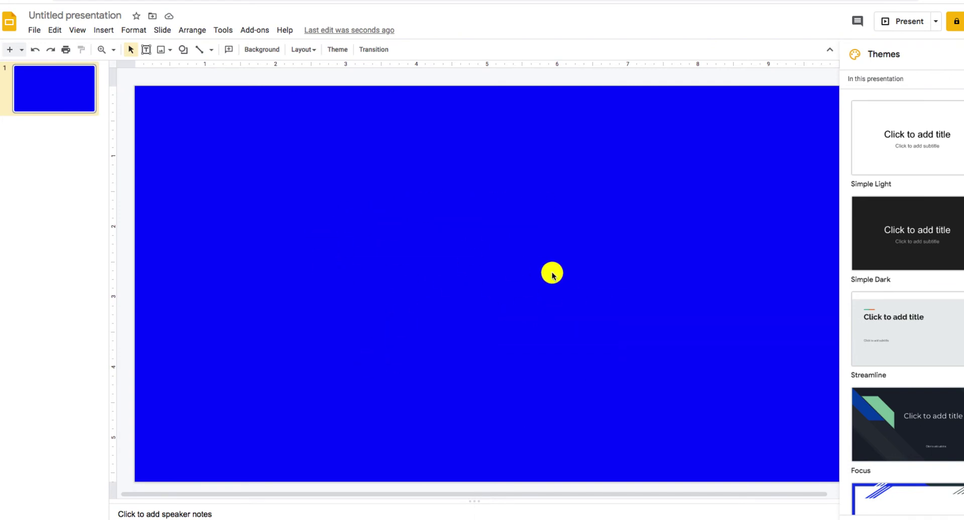
drag(553, 274, 297, 290)
drag(415, 205, 235, 310)
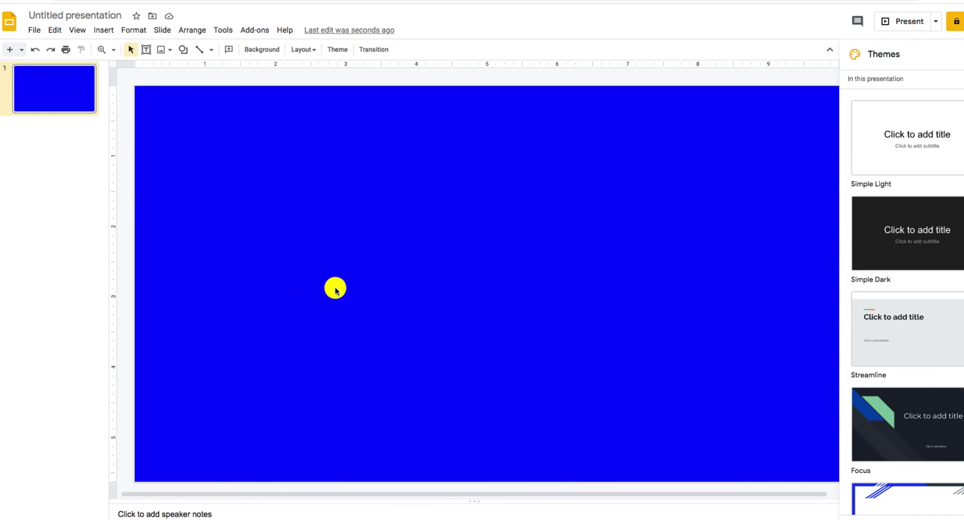
Add a text box in the slide's upper-left area reading "Welcome to my google slides"
click(146, 51)
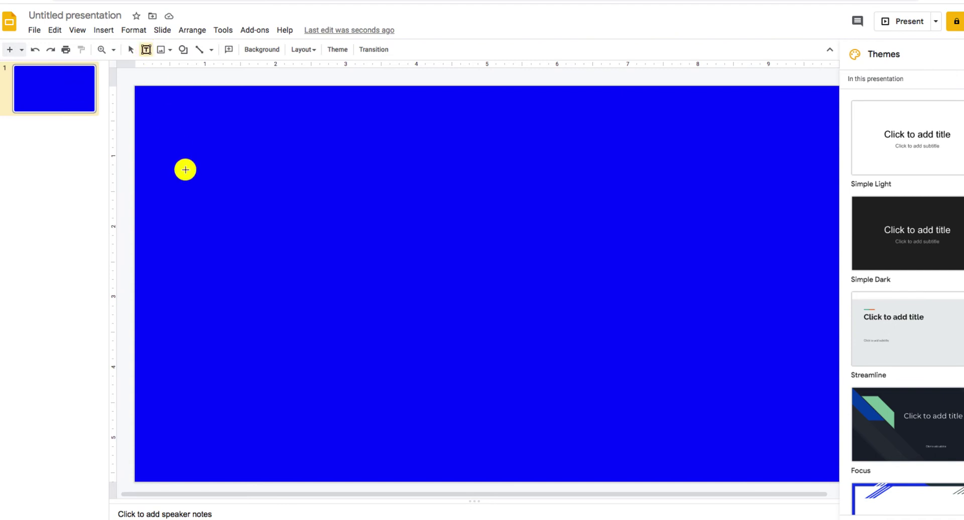
drag(221, 134, 463, 237)
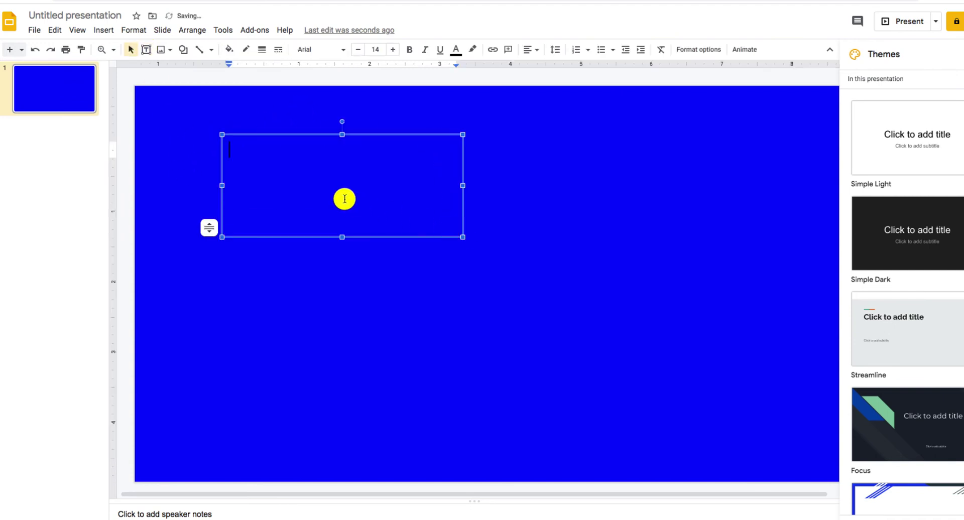
text(TH)
key(BackSpace)
key(BackSpace)
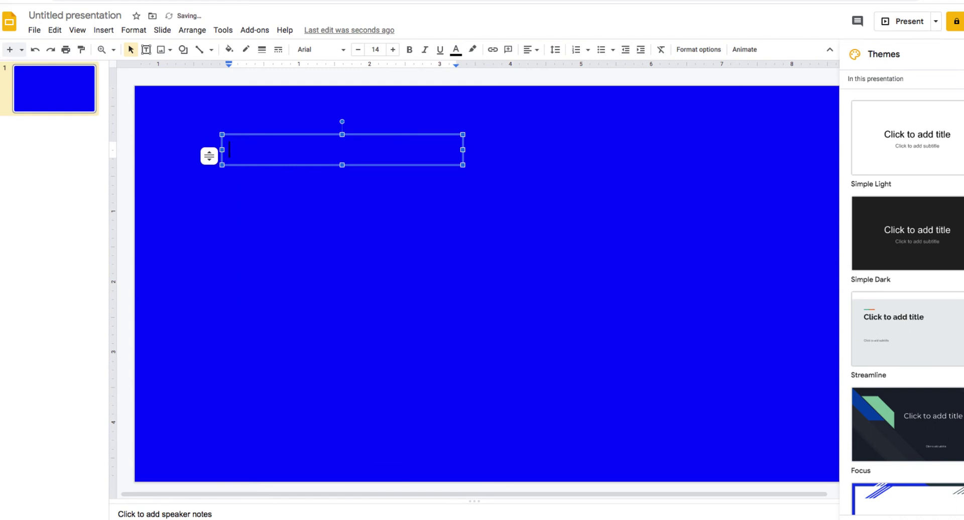
text(Welcome to my googl)
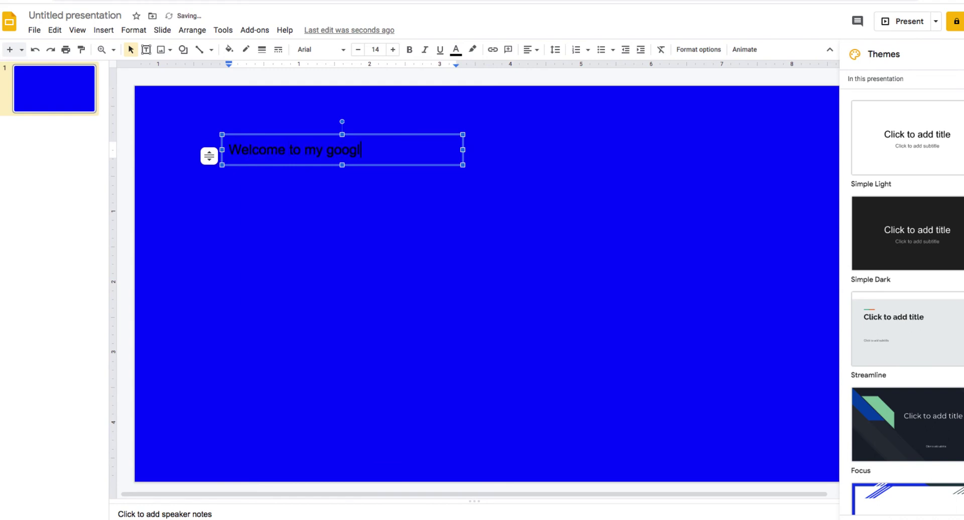
text(e tlides)
click(506, 252)
Reselect the welcome text box and move it slightly toward the slide's left edge
click(388, 150)
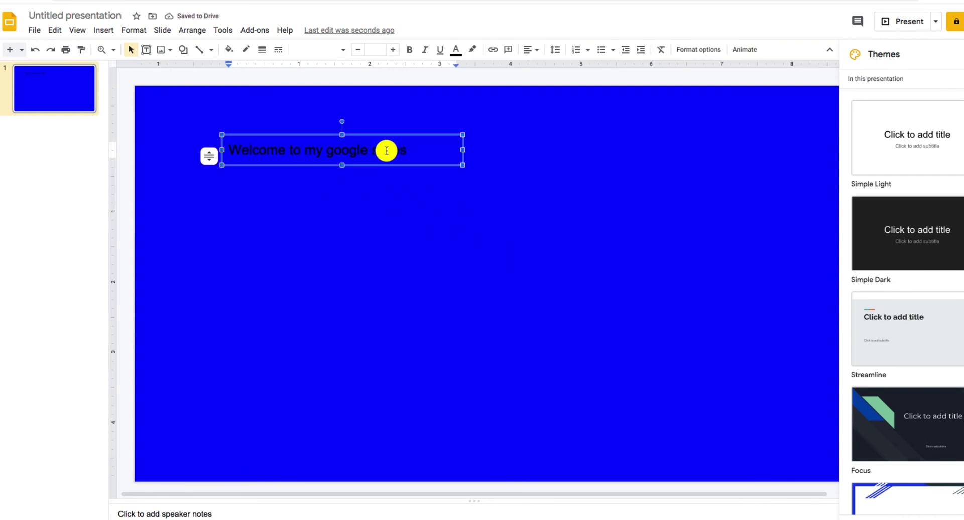
click(387, 187)
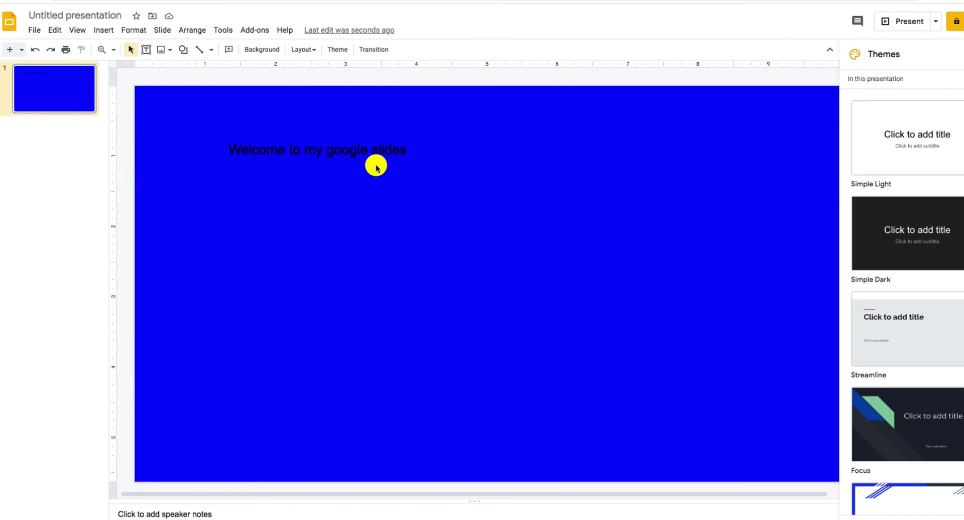
click(375, 153)
drag(375, 153, 410, 149)
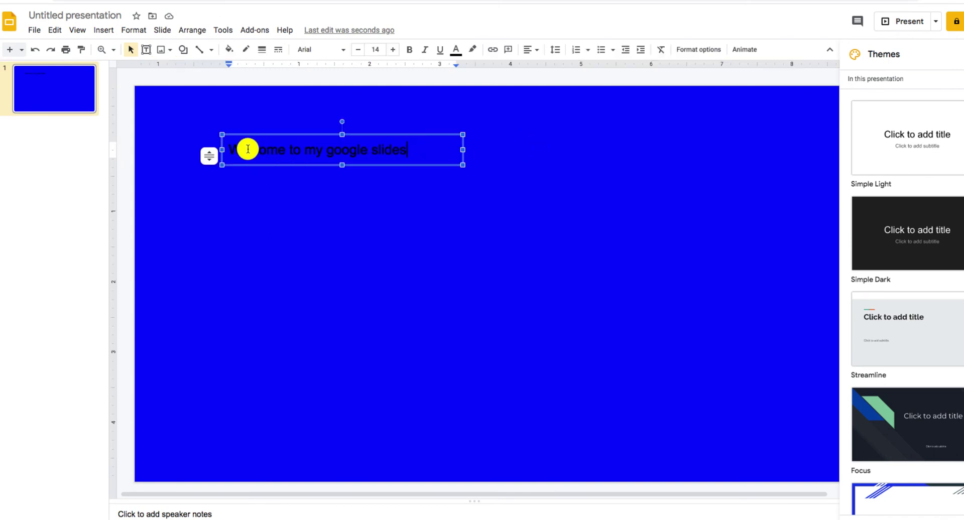
click(261, 201)
click(250, 155)
drag(237, 135, 213, 140)
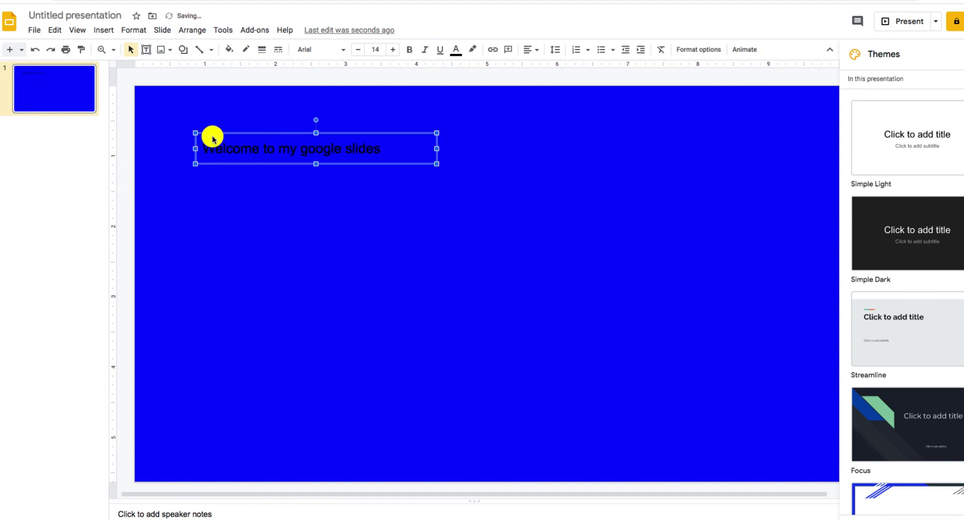